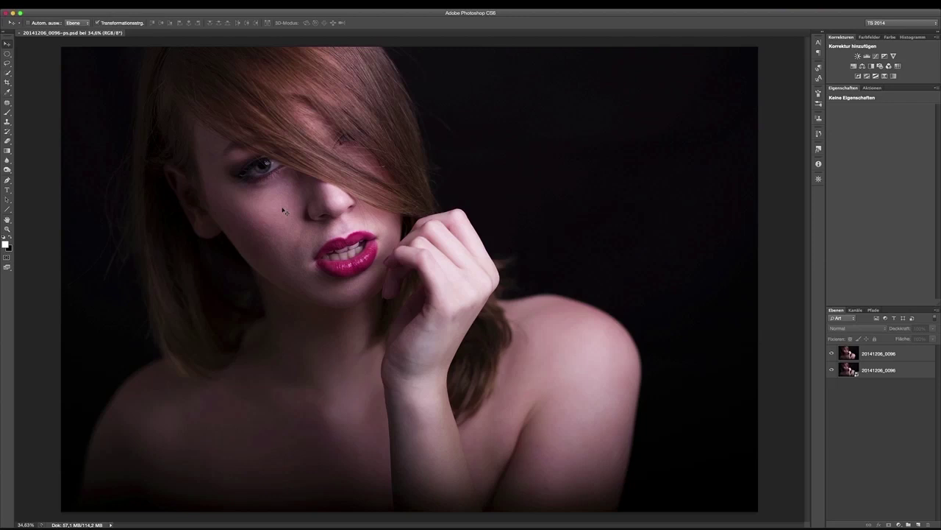
Select the upper 20141206_0096 portrait layer in the Layers panel.
{"action": "left_click", "coordinate": [898, 356]}
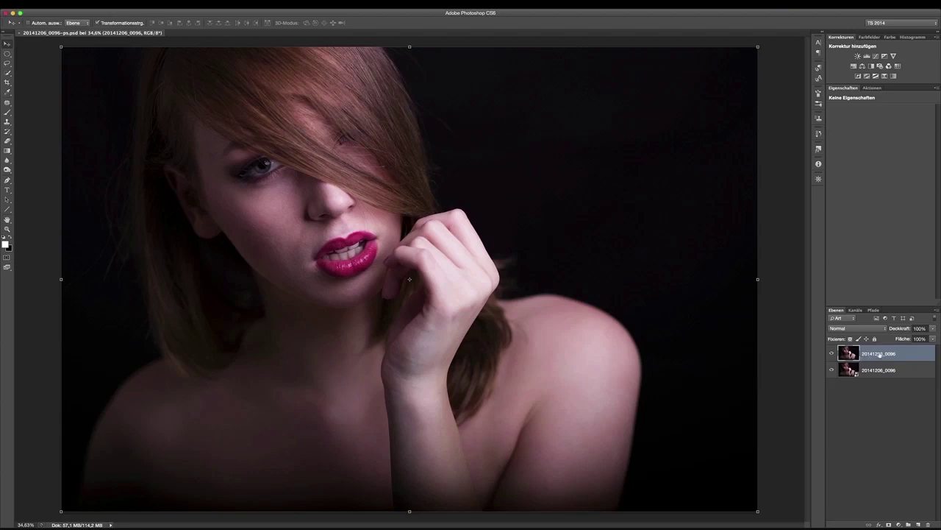
Duplicate the top portrait layer, keeping the default copy name.
{"action": "right_click", "coordinate": [880, 354]}
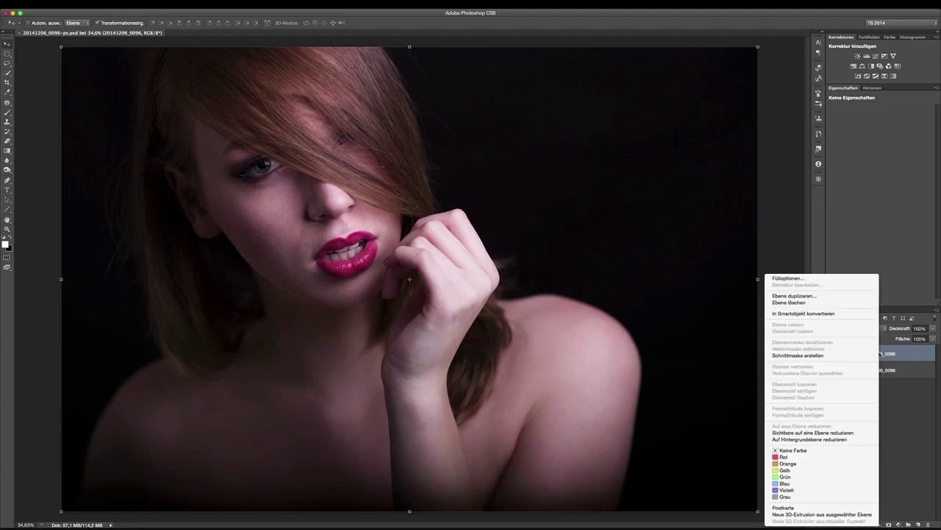
{"action": "left_click", "coordinate": [795, 295]}
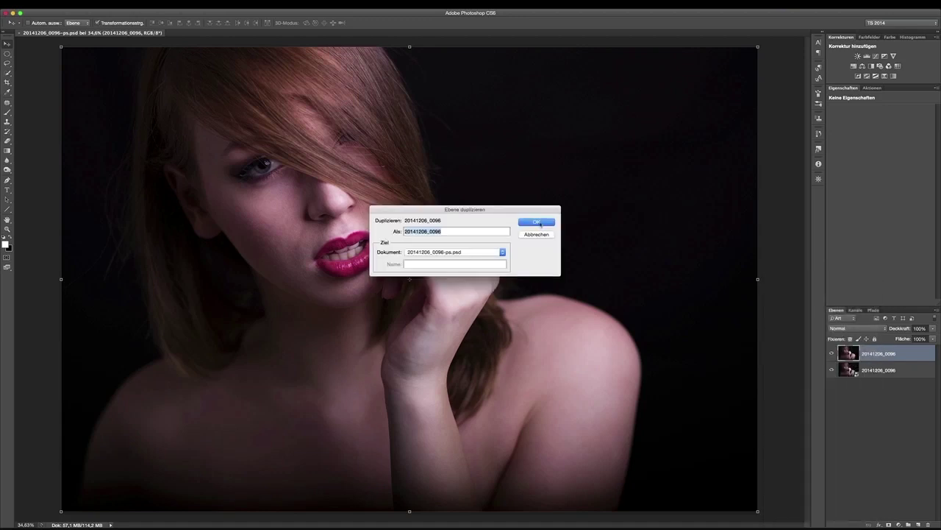
{"action": "left_click", "coordinate": [537, 222]}
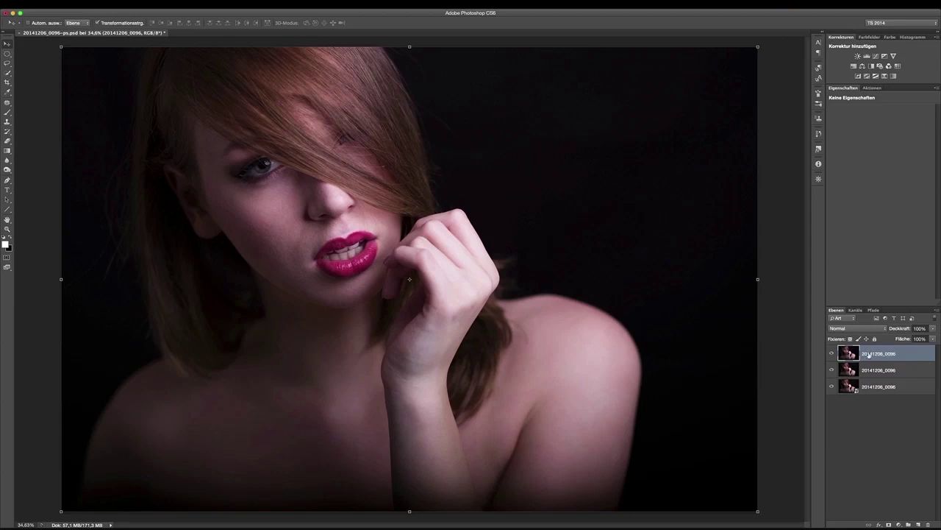
Set the new copy's blend mode to Strahlendes Licht (Vivid Light).
{"action": "left_click", "coordinate": [863, 329]}
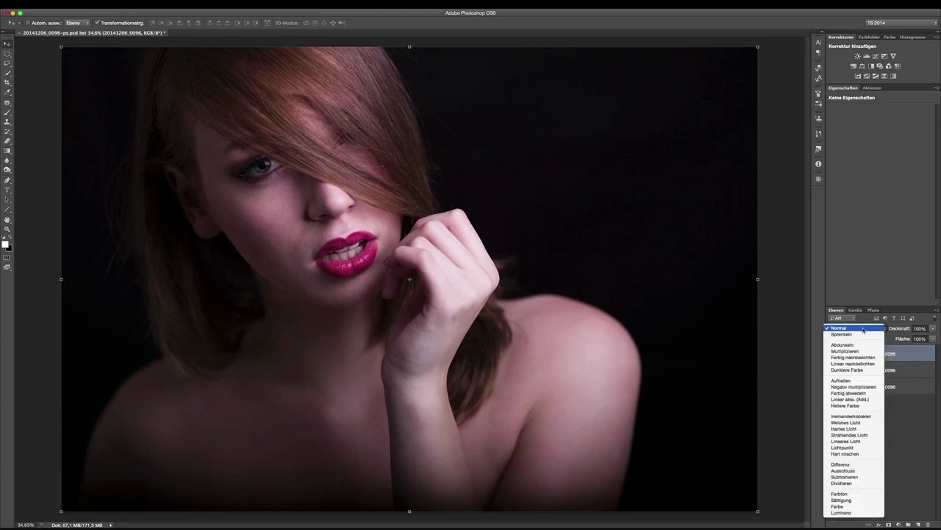
{"action": "left_click", "coordinate": [865, 329]}
{"action": "left_click", "coordinate": [878, 435]}
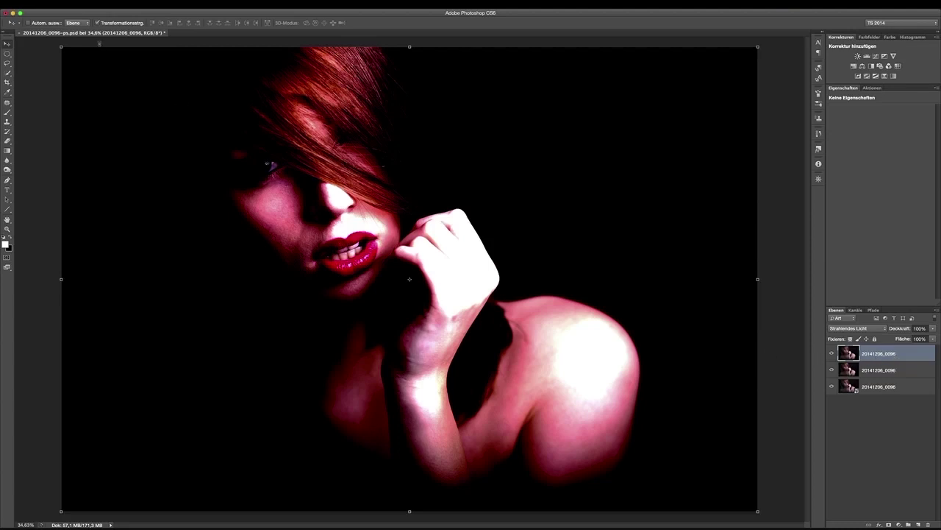
Invert the Strahlendes Licht copy with Umkehren and convert it for smart filters.
{"action": "left_click", "coordinate": [112, 2]}
{"action": "mouse_move", "coordinate": [125, 26]}
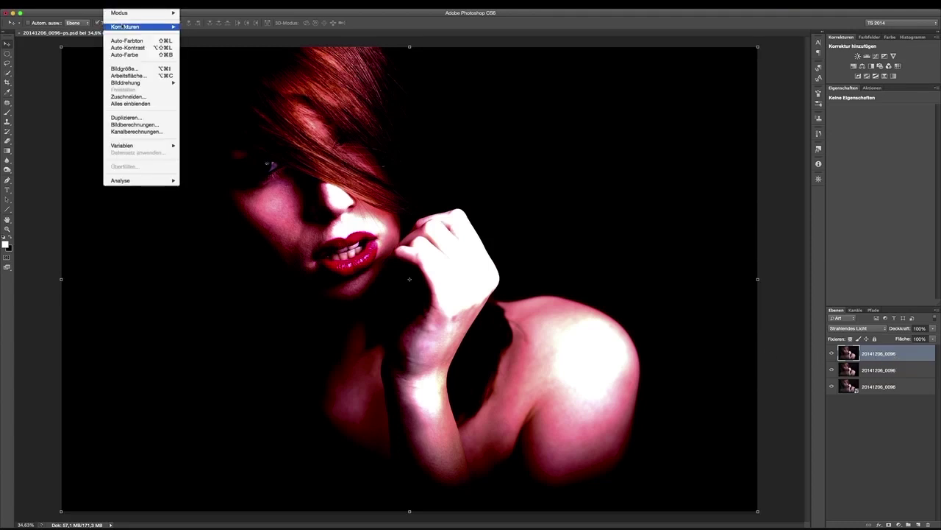
{"action": "left_click", "coordinate": [221, 117]}
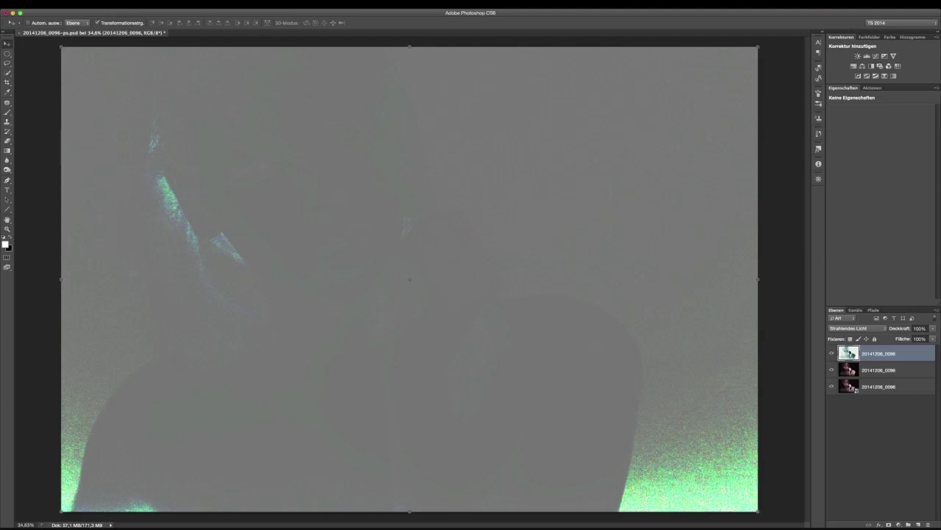
{"action": "left_click", "coordinate": [198, 6]}
{"action": "left_click", "coordinate": [221, 27]}
Apply a Hochpass smart filter with a 15-pixel radius, previewing the cheek area.
{"action": "left_click", "coordinate": [198, 4]}
{"action": "mouse_move", "coordinate": [216, 146]}
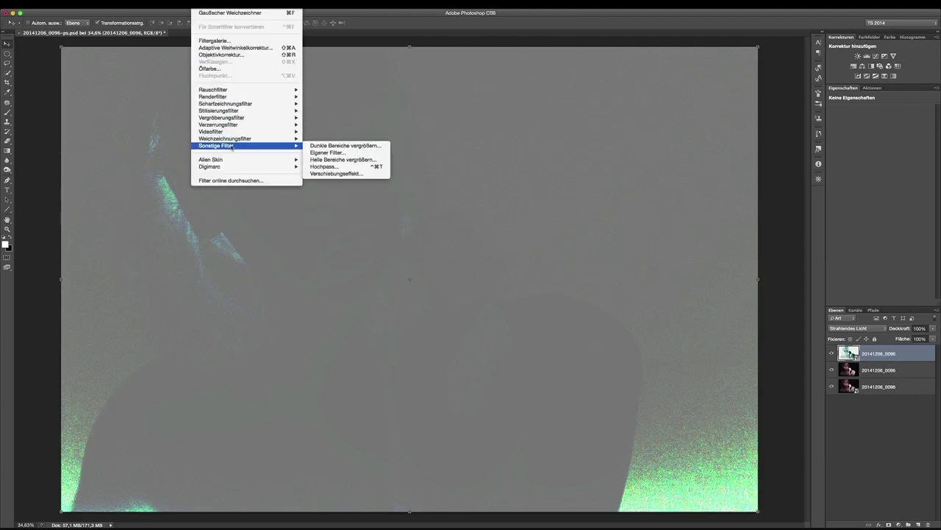
{"action": "left_click", "coordinate": [337, 169]}
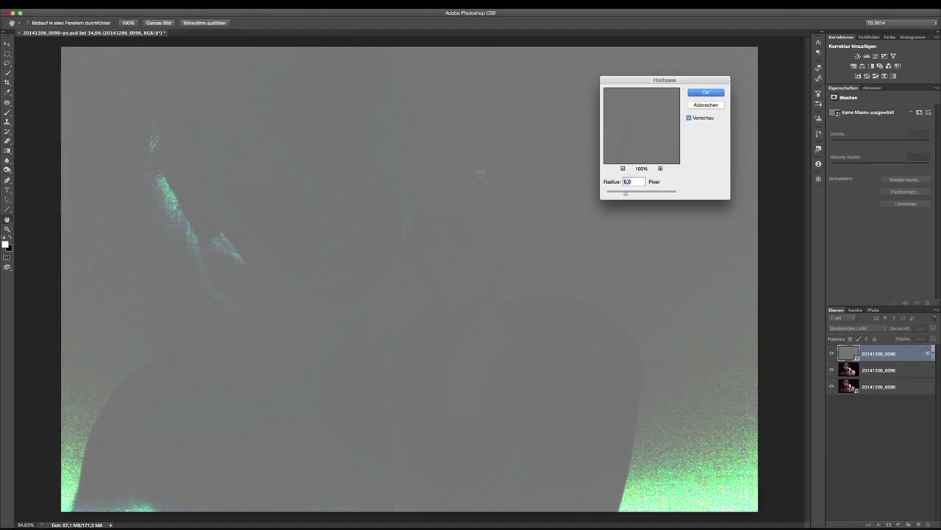
{"action": "left_click", "coordinate": [479, 174]}
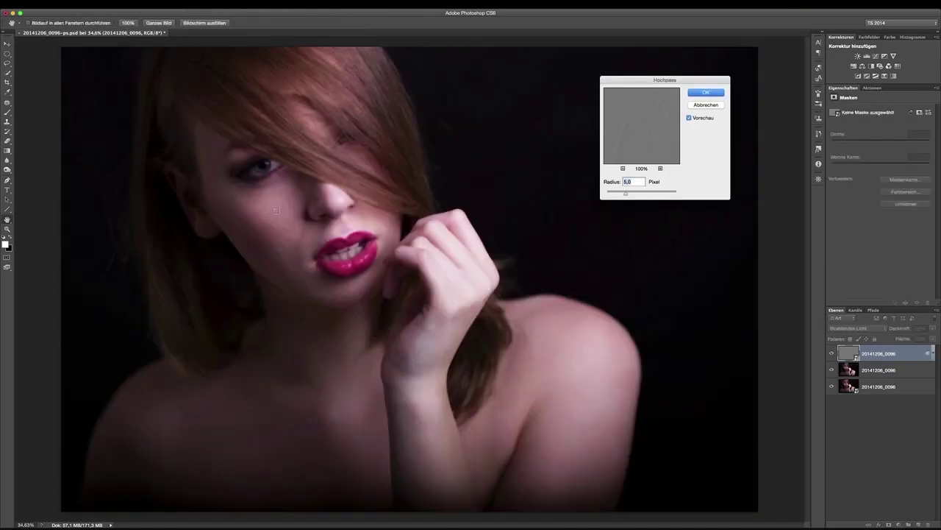
{"action": "scroll", "coordinate": [276, 211], "scroll_direction": "up", "scroll_amount": 3}
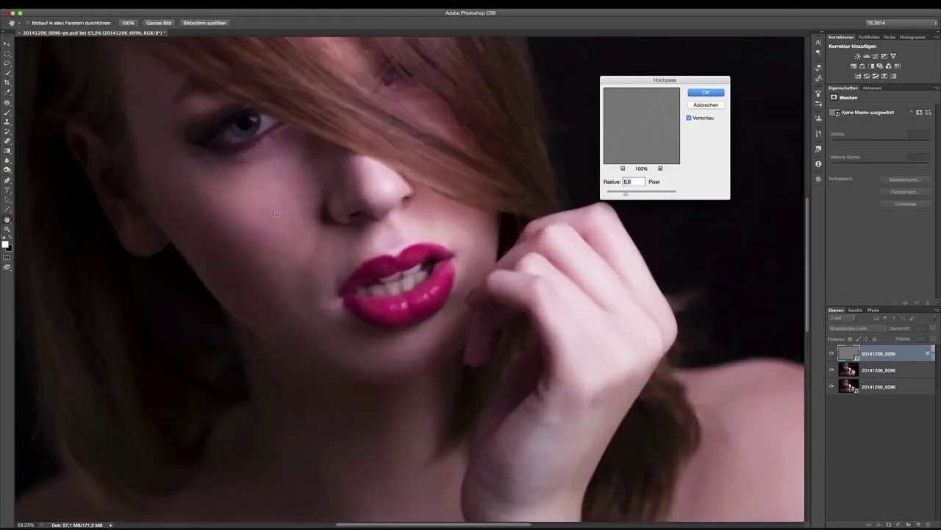
{"action": "scroll", "coordinate": [276, 213], "scroll_direction": "up", "scroll_amount": 1}
{"action": "left_click_drag", "start_coordinate": [626, 194], "coordinate": [630, 194]}
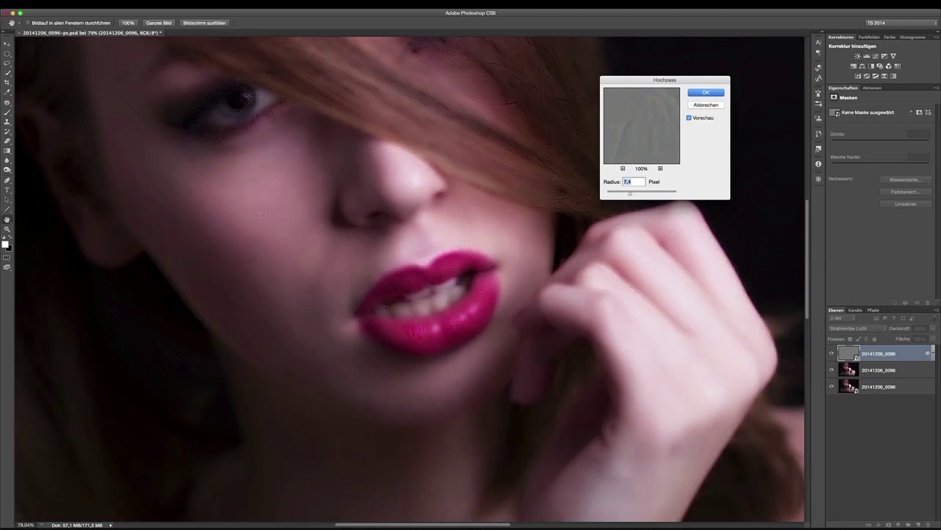
{"action": "left_click_drag", "start_coordinate": [631, 193], "coordinate": [636, 194]}
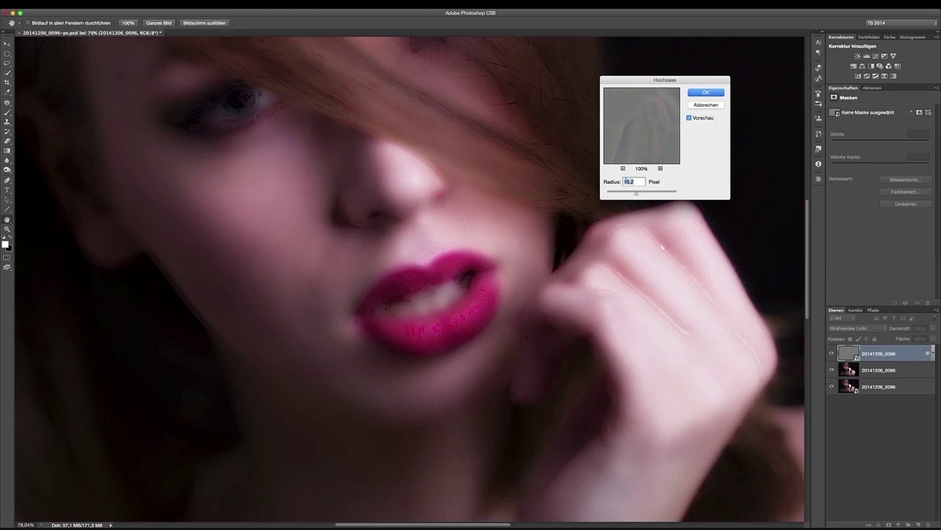
{"action": "type", "text": "15"}
{"action": "left_click", "coordinate": [701, 95]}
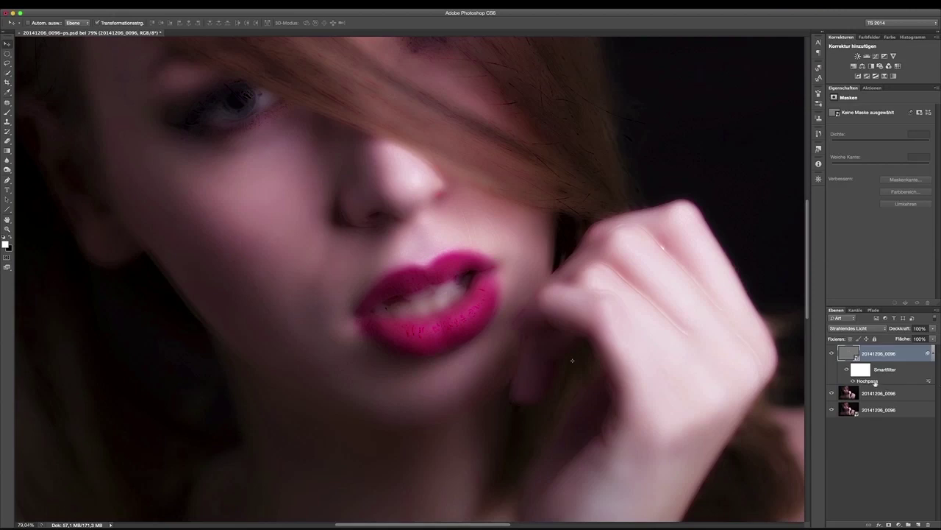
{"action": "double_click", "coordinate": [870, 380]}
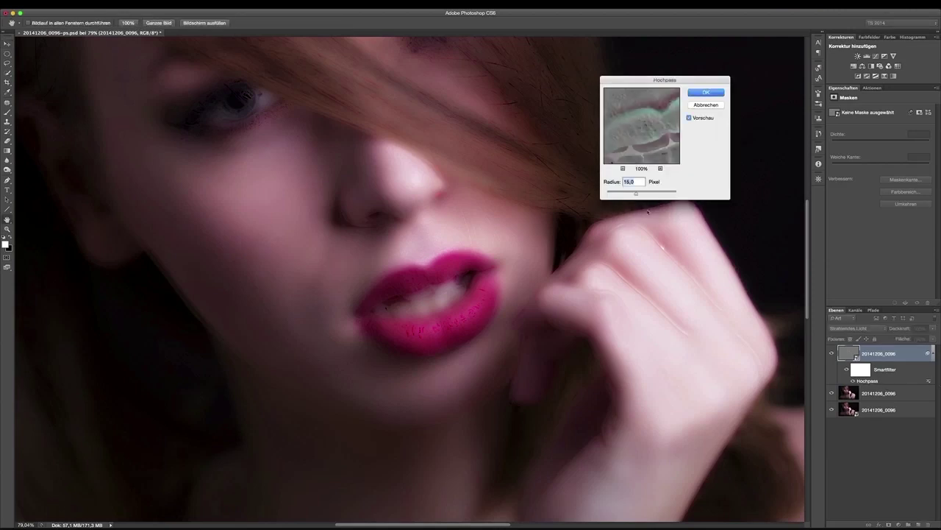
{"action": "left_click", "coordinate": [706, 104]}
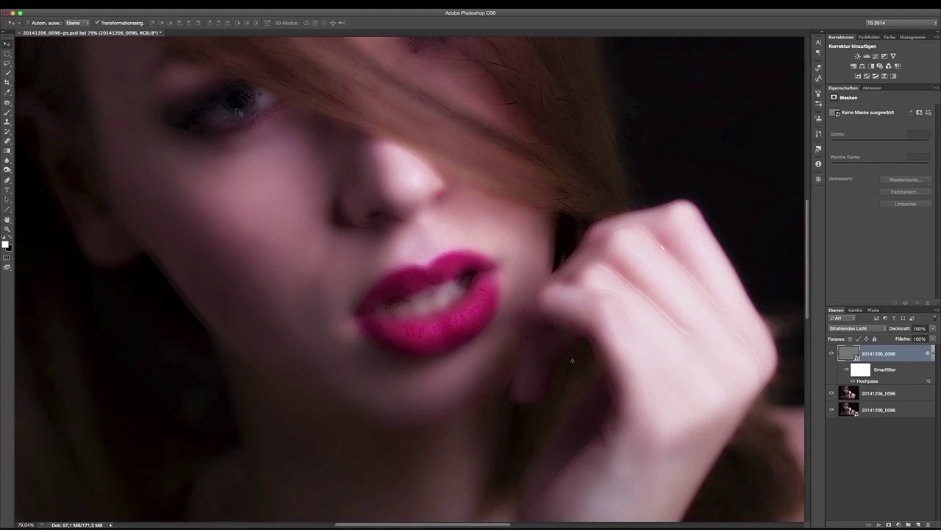
Add a Gaußscher Weichzeichner smart filter with a radius of about 4,8 pixels.
{"action": "left_click", "coordinate": [204, 3]}
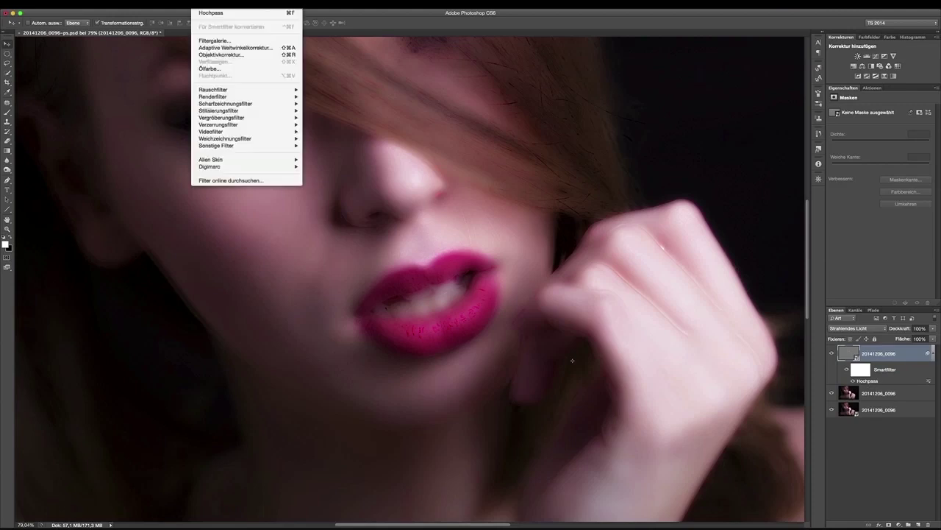
{"action": "mouse_move", "coordinate": [225, 138]}
{"action": "left_click", "coordinate": [358, 196]}
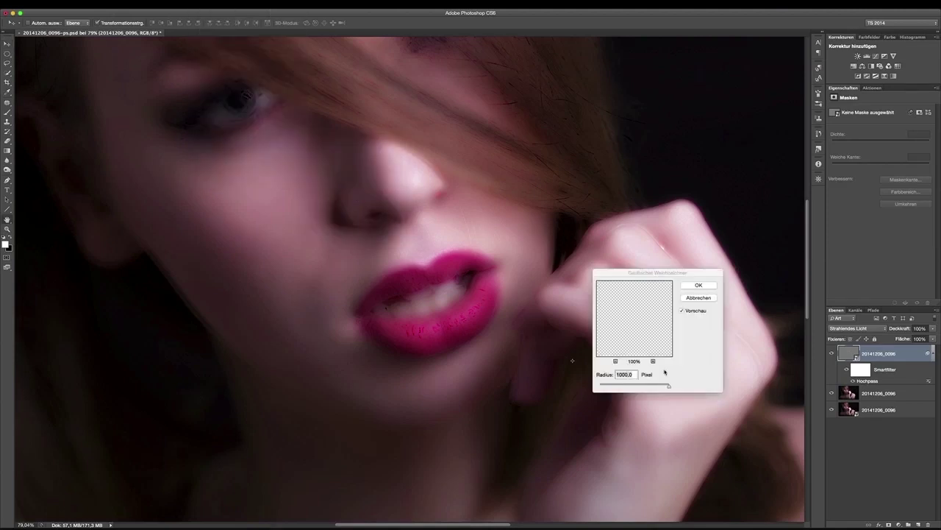
{"action": "left_click_drag", "start_coordinate": [668, 384], "coordinate": [616, 385]}
{"action": "mouse_move", "coordinate": [617, 387]}
{"action": "left_mouse_down"}
{"action": "mouse_move", "coordinate": [643, 389]}
{"action": "mouse_move", "coordinate": [620, 388]}
{"action": "left_mouse_up"}
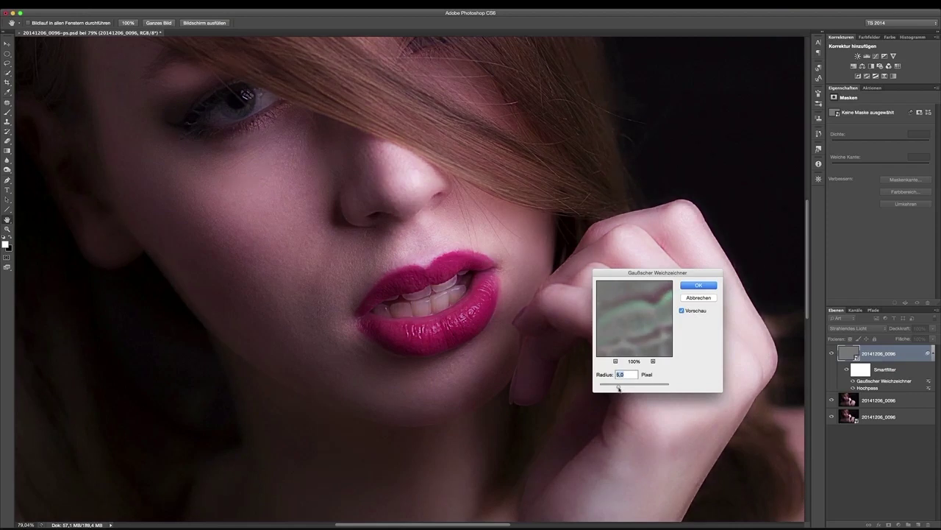
{"action": "left_click_drag", "start_coordinate": [619, 388], "coordinate": [611, 387]}
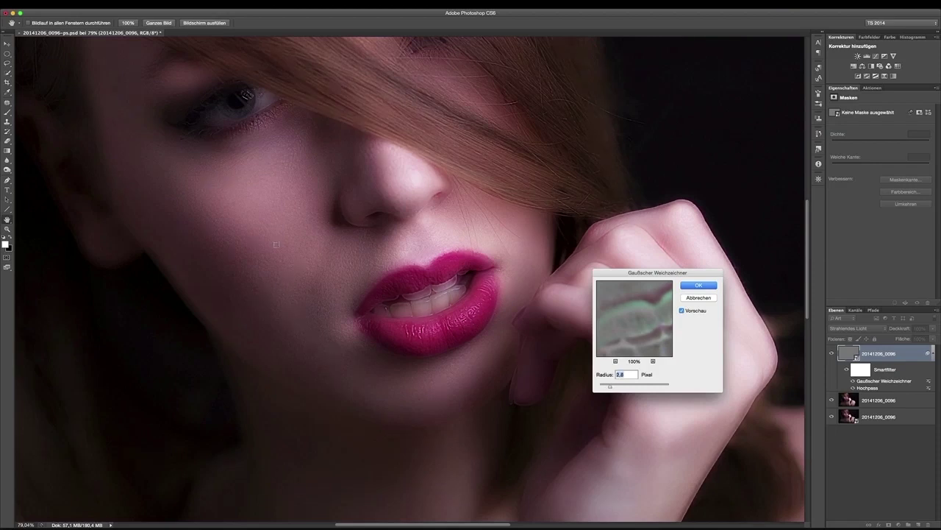
{"action": "left_click_drag", "start_coordinate": [610, 386], "coordinate": [620, 388]}
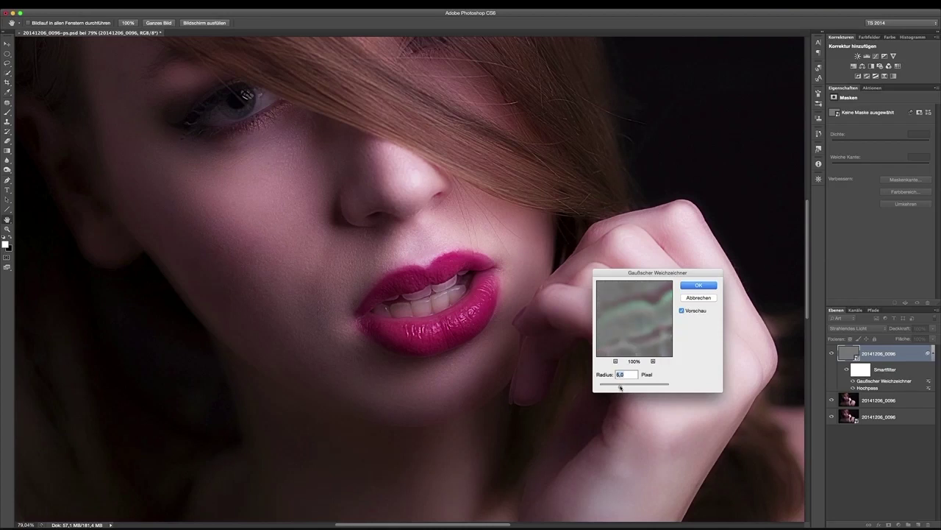
{"action": "left_click_drag", "start_coordinate": [620, 388], "coordinate": [620, 388]}
{"action": "left_click", "coordinate": [685, 286]}
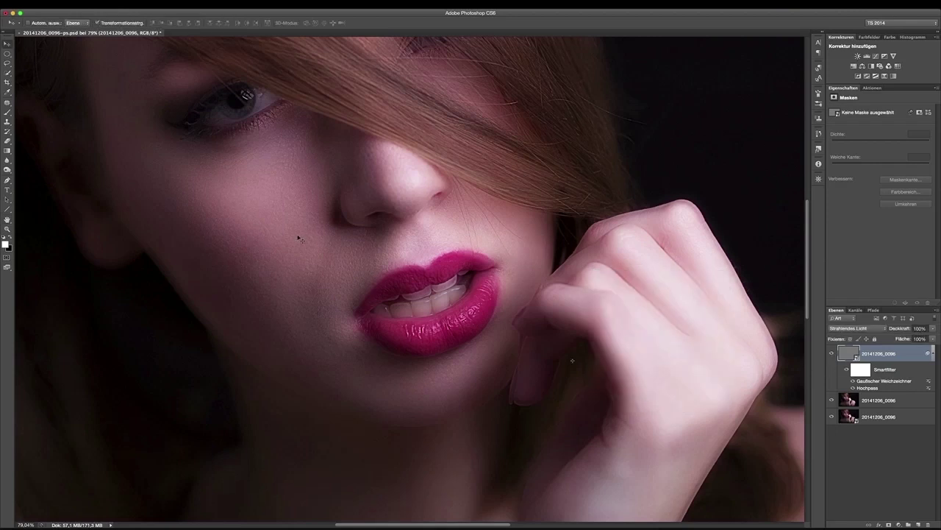
{"action": "scroll", "coordinate": [300, 239], "scroll_direction": "down", "scroll_amount": 3}
{"action": "scroll", "coordinate": [291, 239], "scroll_direction": "up", "scroll_amount": 1}
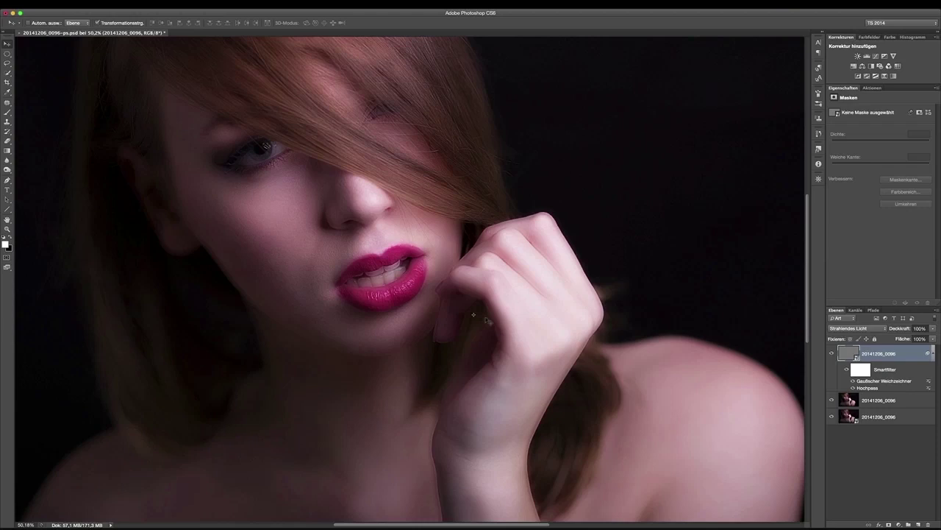
Open the top layer's blending options and trial-split the dark Diese Ebene handle.
{"action": "double_click", "coordinate": [904, 355]}
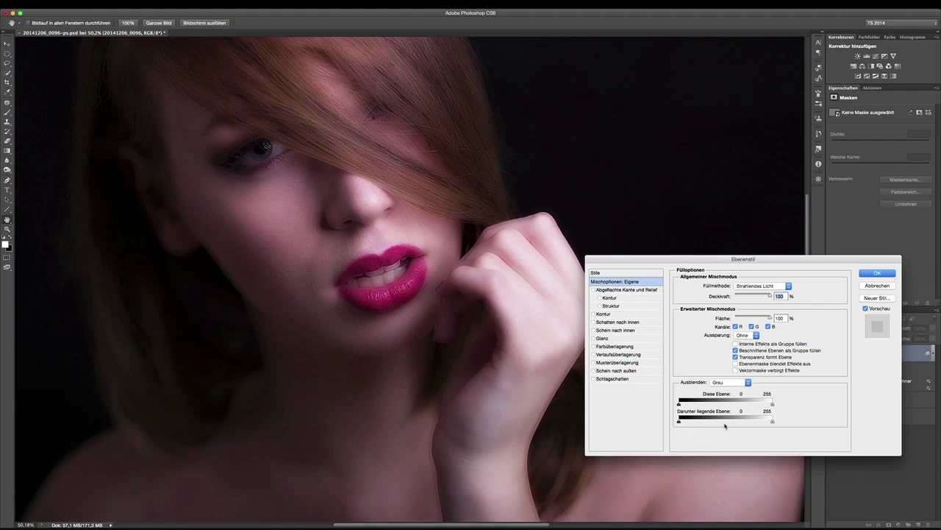
{"action": "key", "text": "alt"}
{"action": "left_click_drag", "start_coordinate": [680, 404], "coordinate": [756, 405]}
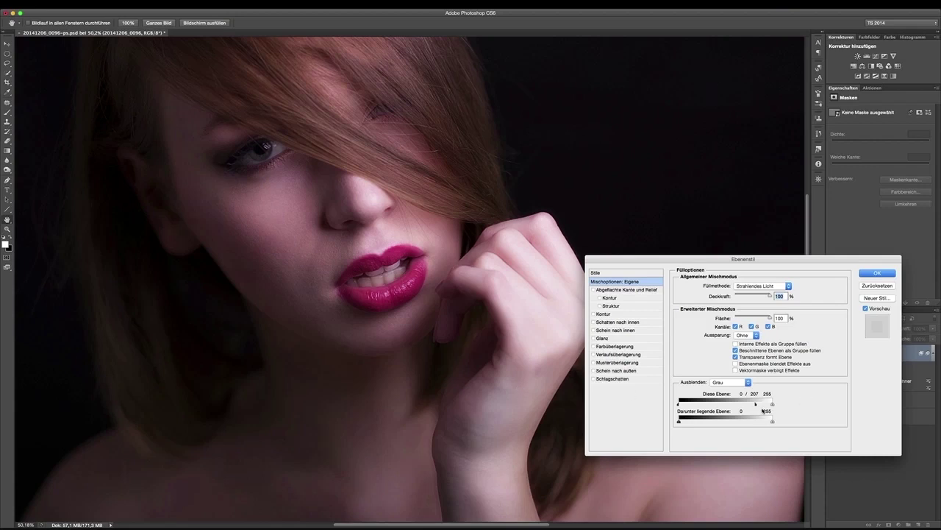
{"action": "mouse_move", "coordinate": [755, 405]}
{"action": "left_mouse_down"}
{"action": "mouse_move", "coordinate": [677, 405]}
{"action": "mouse_move", "coordinate": [764, 403]}
{"action": "left_mouse_up"}
Split the white Diese Ebene handle so bright tones fade out, compare, and apply.
{"action": "key", "text": "alt"}
{"action": "left_click_drag", "start_coordinate": [771, 409], "coordinate": [688, 409]}
{"action": "left_click", "coordinate": [866, 308]}
{"action": "left_click", "coordinate": [865, 308]}
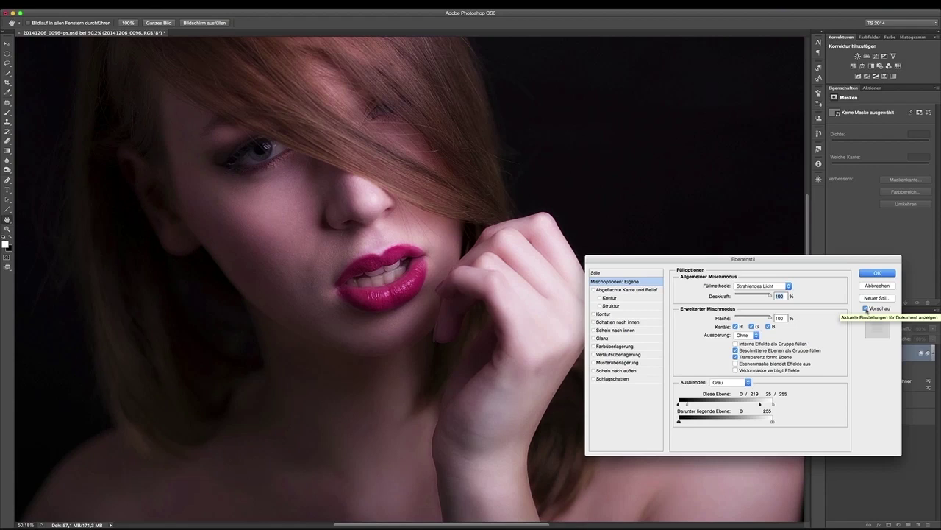
{"action": "left_click", "coordinate": [866, 308]}
{"action": "left_click", "coordinate": [866, 308]}
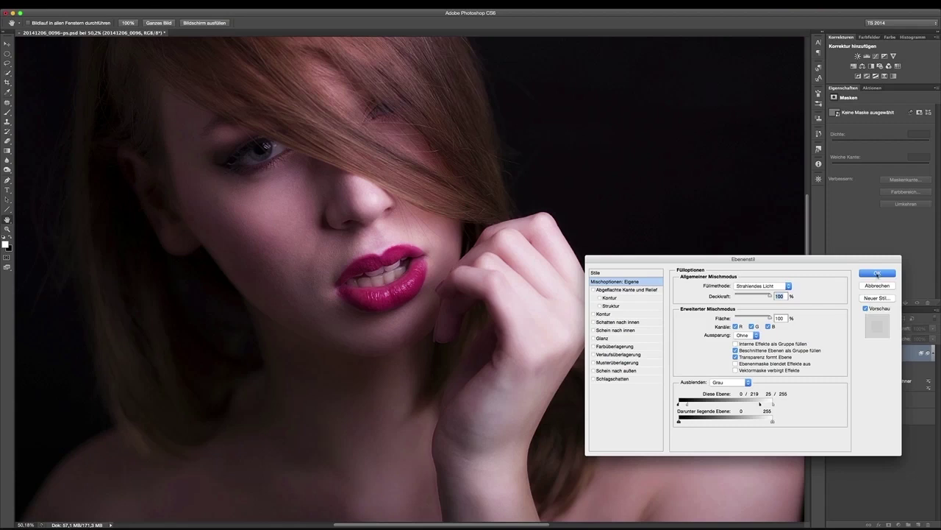
{"action": "left_click", "coordinate": [877, 273]}
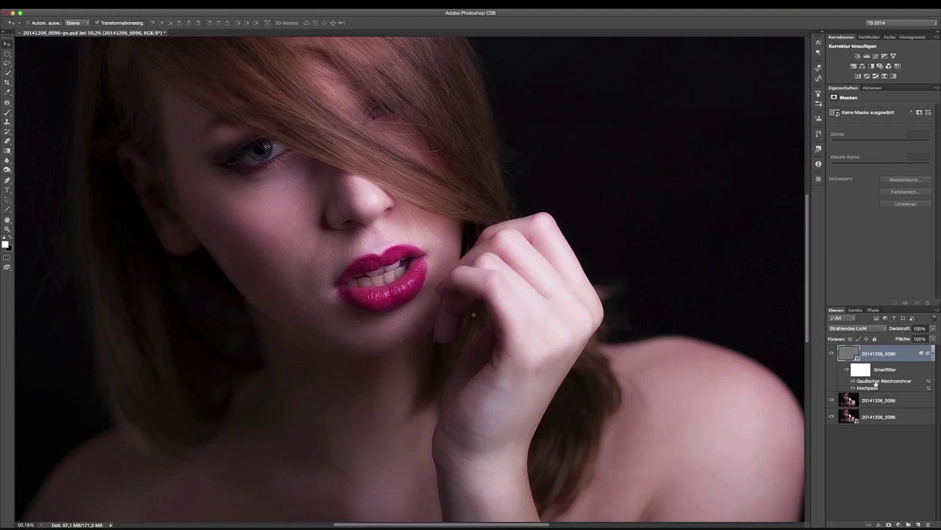
Re-tune the Gaußscher Weichzeichner smart filter to a radius of about 4,6 pixels.
{"action": "double_click", "coordinate": [877, 382]}
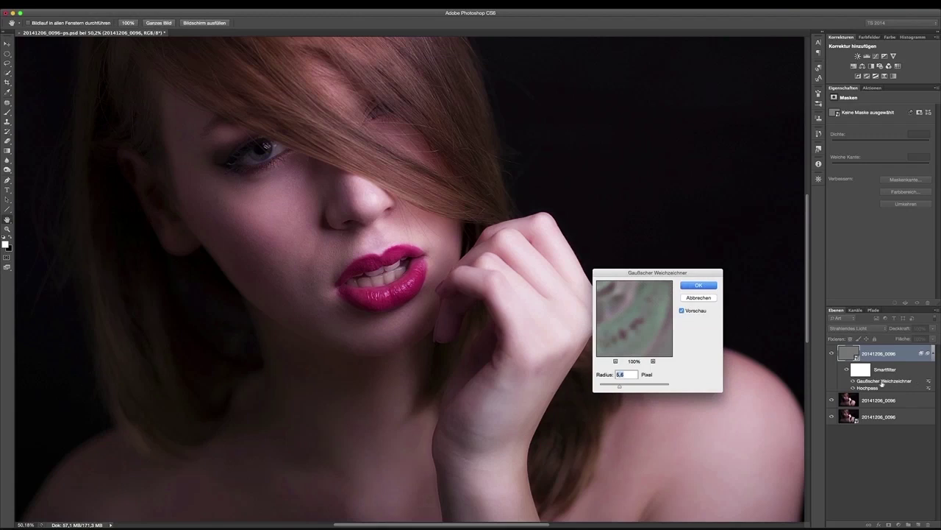
{"action": "left_click_drag", "start_coordinate": [620, 387], "coordinate": [625, 388]}
{"action": "left_click_drag", "start_coordinate": [625, 388], "coordinate": [617, 389]}
{"action": "left_click", "coordinate": [699, 289]}
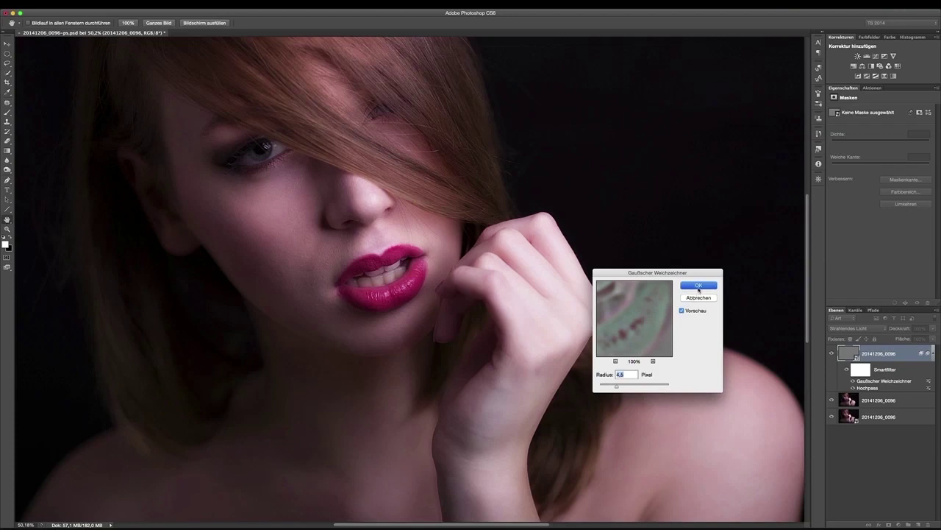
Change the Hochpass smart filter's radius to 26,1 pixels.
{"action": "double_click", "coordinate": [883, 389]}
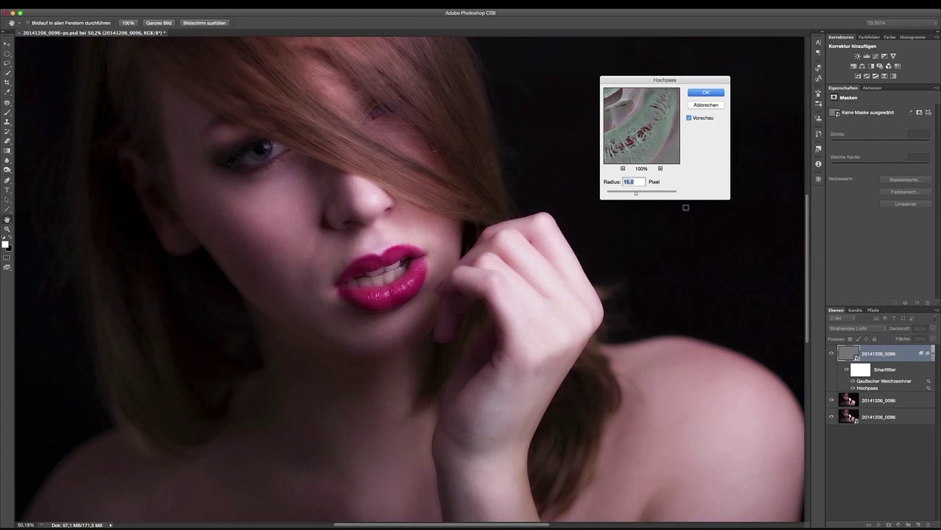
{"action": "left_click_drag", "start_coordinate": [636, 194], "coordinate": [637, 195]}
{"action": "left_click", "coordinate": [711, 95]}
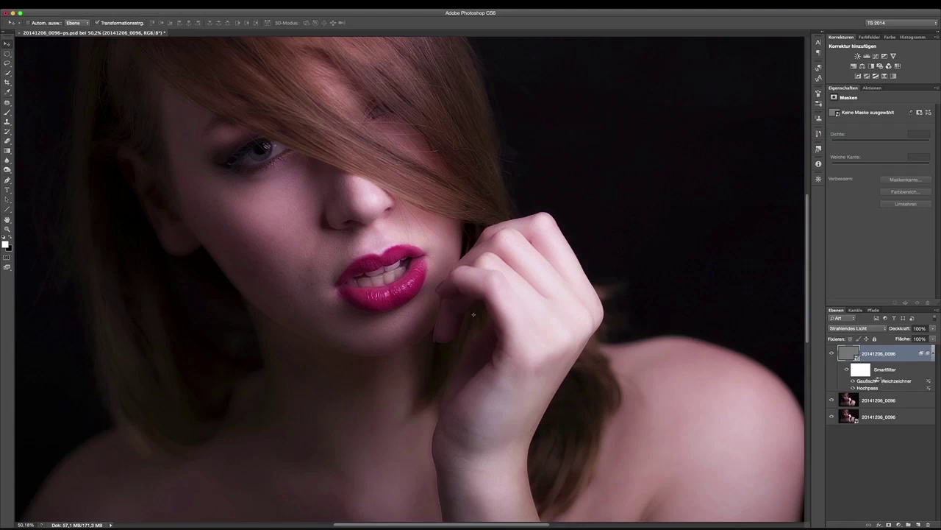
Set the Gaußscher Weichzeichner smart filter radius to about 3,5 pixels.
{"action": "double_click", "coordinate": [879, 380]}
{"action": "left_click_drag", "start_coordinate": [616, 387], "coordinate": [619, 388]}
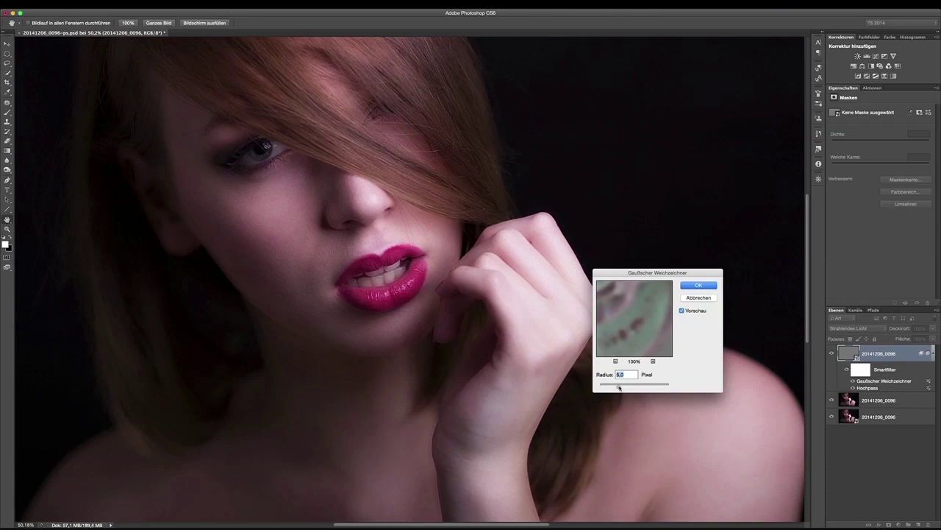
{"action": "left_click_drag", "start_coordinate": [619, 388], "coordinate": [614, 387]}
{"action": "left_click", "coordinate": [700, 286]}
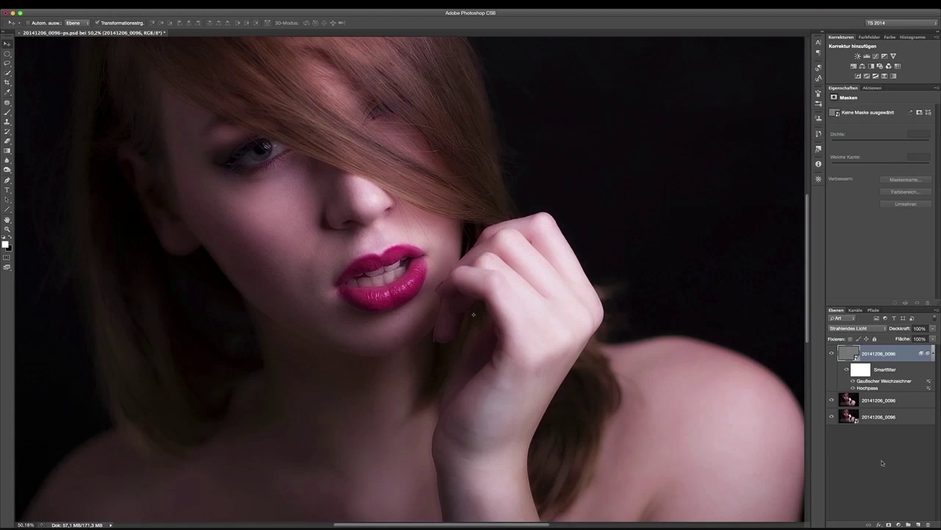
Add a black hide-all mask to the Strahlendes Licht layer and toggle its visibility to compare.
{"action": "left_click", "coordinate": [889, 524], "text": "alt"}
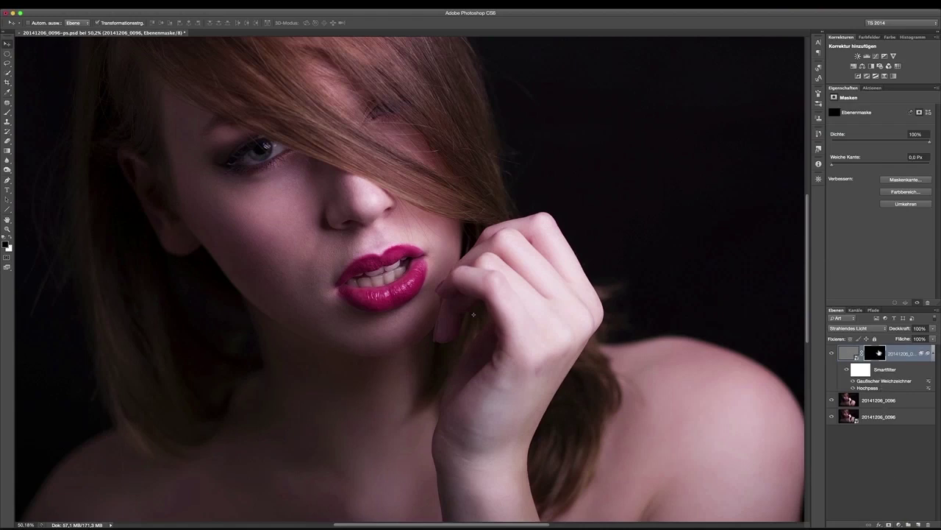
{"action": "left_click", "coordinate": [473, 315]}
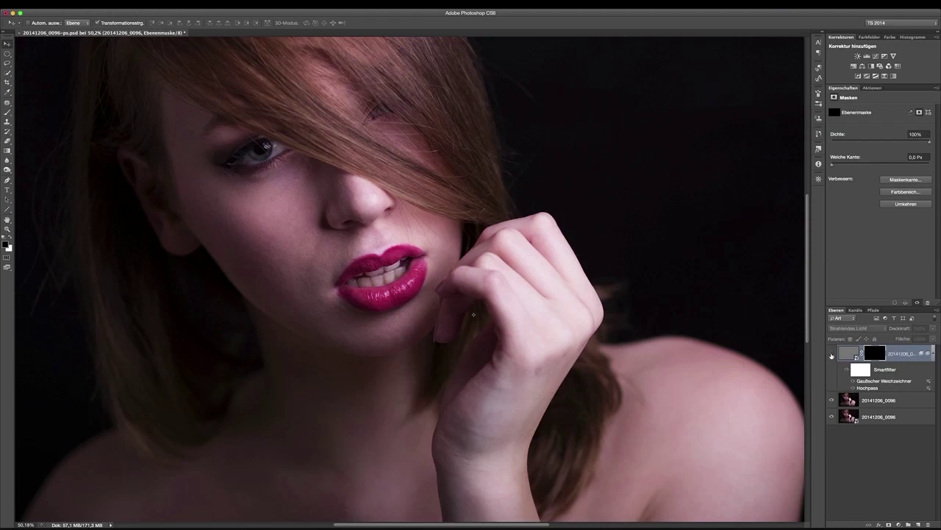
{"action": "left_click", "coordinate": [831, 355]}
{"action": "left_click", "coordinate": [831, 354]}
{"action": "left_click", "coordinate": [831, 354]}
{"action": "left_click", "coordinate": [832, 354]}
{"action": "left_click", "coordinate": [832, 355]}
{"action": "left_click", "coordinate": [832, 355]}
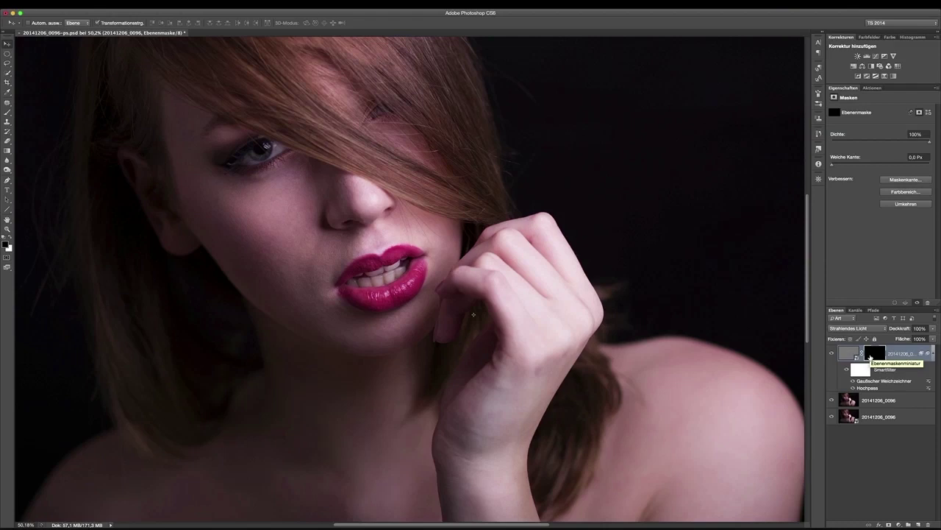
Paint white on the layer mask over the cheek with a soft brush of about 203 pixels.
{"action": "left_click", "coordinate": [8, 112]}
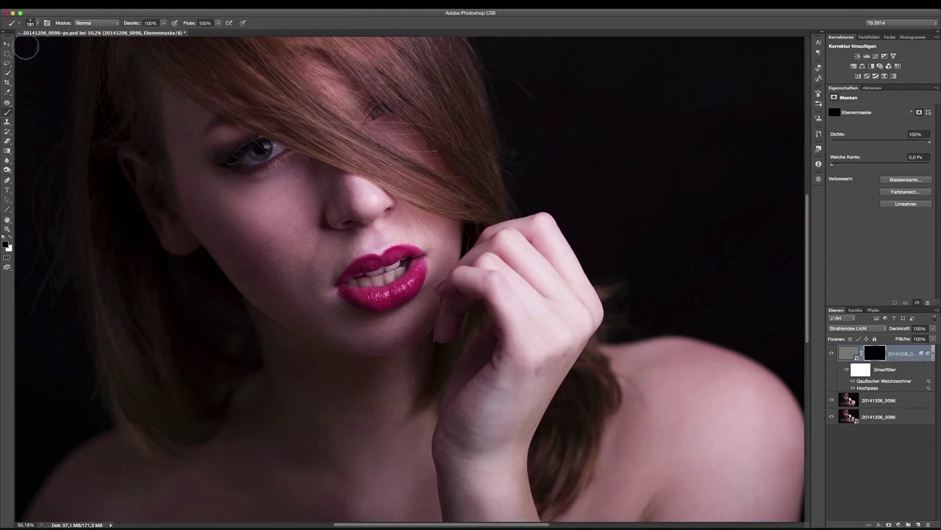
{"action": "left_click", "coordinate": [34, 23]}
{"action": "left_click_drag", "start_coordinate": [61, 47], "coordinate": [60, 47]}
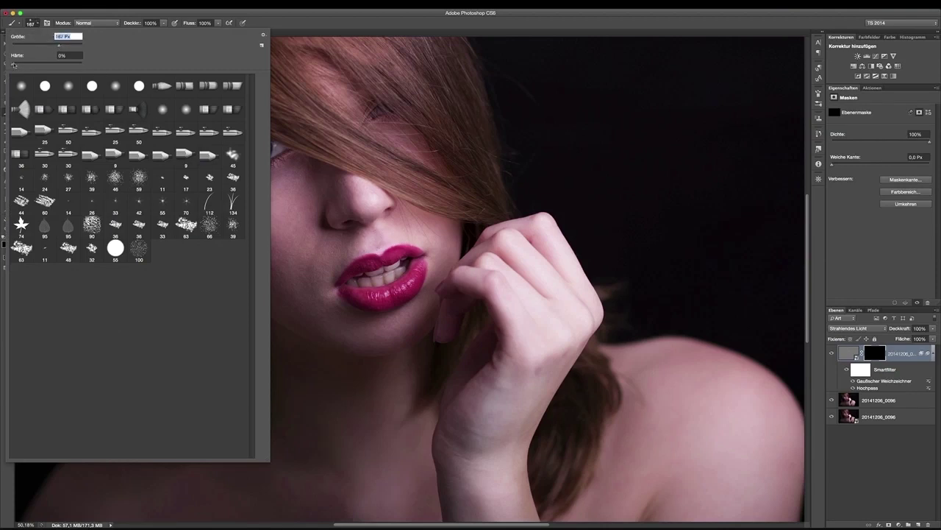
{"action": "left_click", "coordinate": [34, 23]}
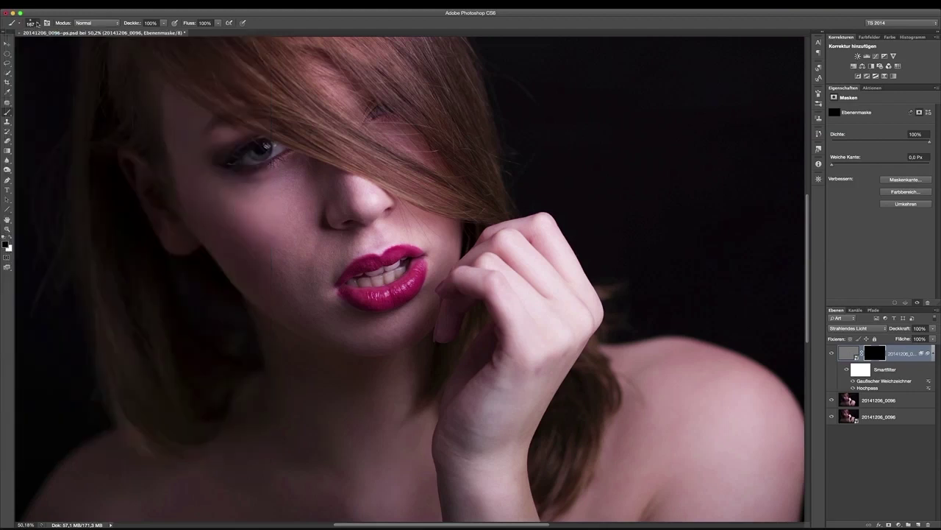
{"action": "left_click", "coordinate": [39, 23]}
{"action": "left_click", "coordinate": [5, 240]}
{"action": "left_click_drag", "start_coordinate": [282, 213], "coordinate": [295, 213]}
{"action": "left_click_drag", "start_coordinate": [254, 260], "coordinate": [382, 246]}
Toggle the smoothing layer's visibility several times to compare before and after.
{"action": "left_click", "coordinate": [832, 355]}
{"action": "left_click", "coordinate": [833, 355]}
{"action": "left_click", "coordinate": [833, 355]}
{"action": "left_click", "coordinate": [833, 354]}
{"action": "left_click", "coordinate": [833, 354]}
{"action": "left_click", "coordinate": [833, 354]}
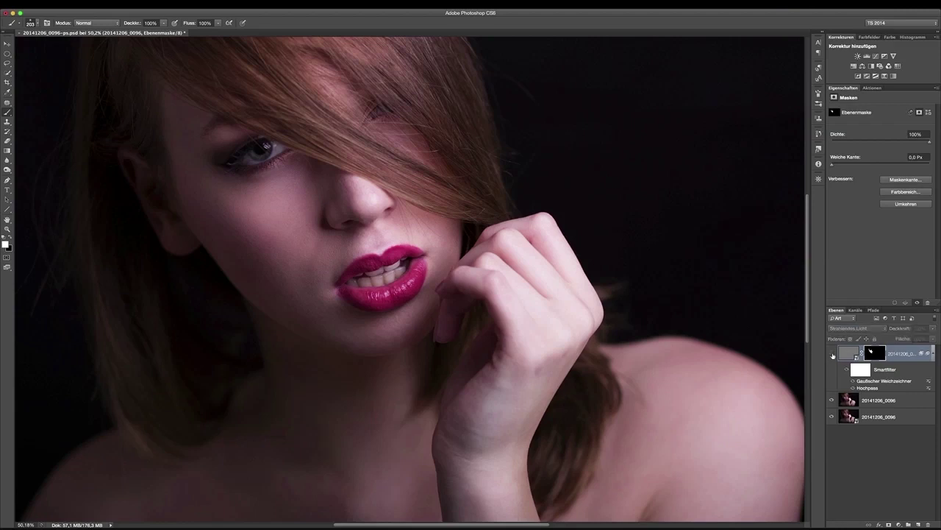
{"action": "left_click", "coordinate": [832, 354]}
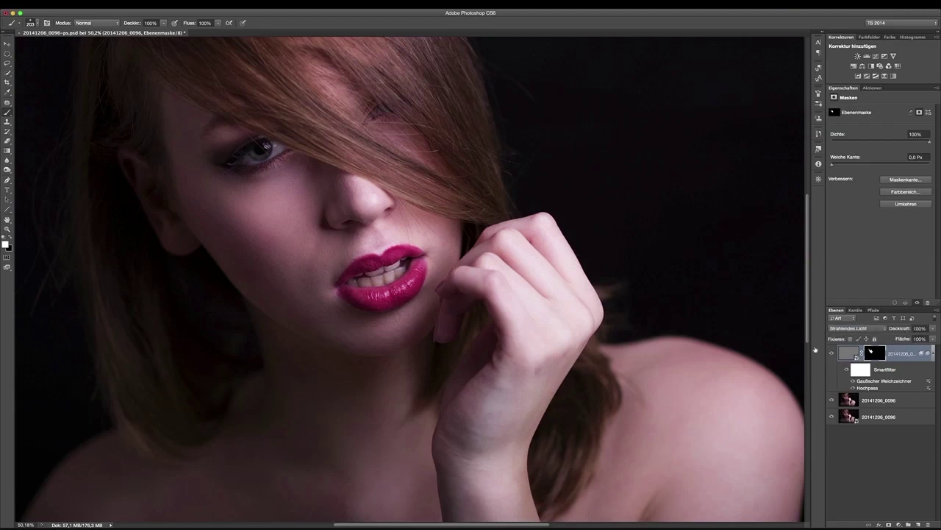
Paint white under the eye, lower face and nose, resizing the brush from 244 to 105 pixels.
{"action": "scroll", "coordinate": [342, 192], "scroll_direction": "down", "scroll_amount": 1}
{"action": "left_click_drag", "start_coordinate": [342, 193], "coordinate": [339, 193]}
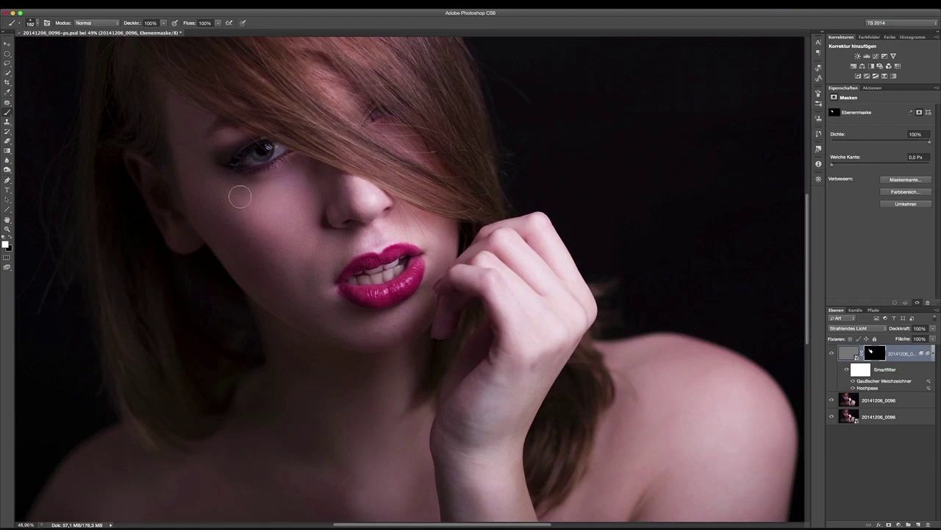
{"action": "key", "text": "bracketleft"}
{"action": "key", "text": "bracketleft"}
{"action": "key", "text": "bracketleft"}
{"action": "left_click_drag", "start_coordinate": [202, 155], "coordinate": [200, 153]}
{"action": "left_click_drag", "start_coordinate": [259, 267], "coordinate": [277, 286]}
{"action": "left_click_drag", "start_coordinate": [326, 250], "coordinate": [366, 242]}
{"action": "left_click_drag", "start_coordinate": [360, 192], "coordinate": [340, 192]}
Toggle the smoothing layer on and off to compare the extended retouch.
{"action": "left_click", "coordinate": [833, 353]}
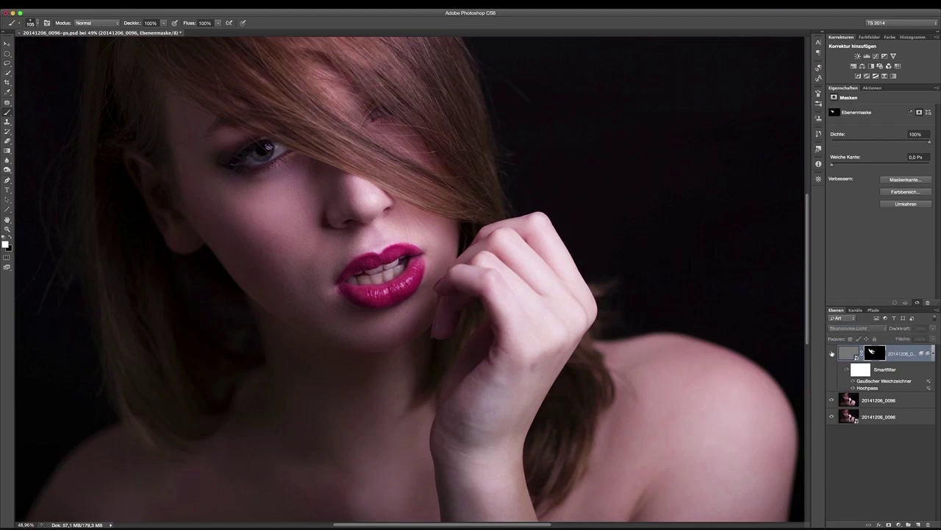
{"action": "left_click", "coordinate": [832, 353]}
{"action": "left_click", "coordinate": [833, 353]}
{"action": "left_click", "coordinate": [832, 353]}
{"action": "left_click", "coordinate": [833, 353]}
{"action": "left_click", "coordinate": [832, 353]}
{"action": "left_click", "coordinate": [833, 353]}
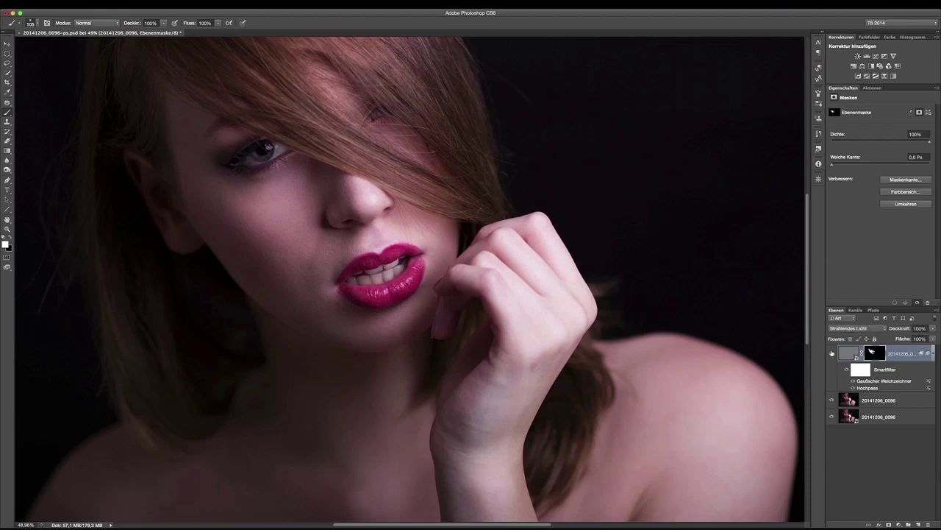